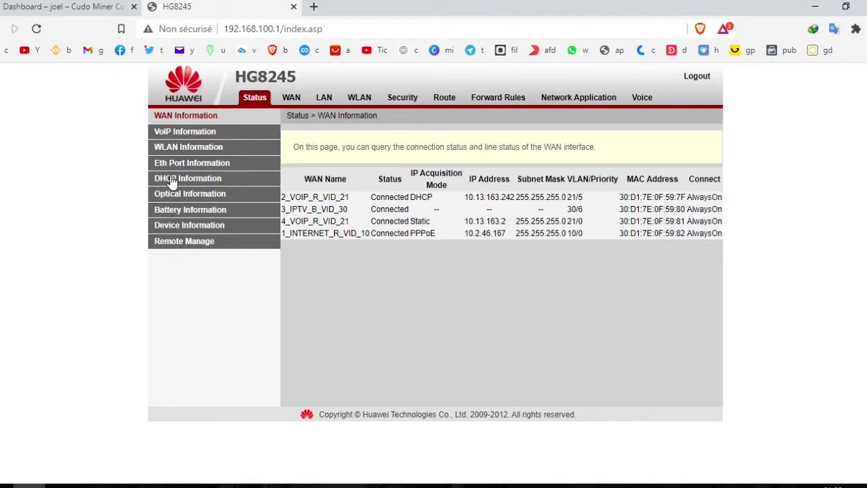
Step: List the router's DHCP clients and find the antMiner host at 192.168.100.45
left_click(173, 181)
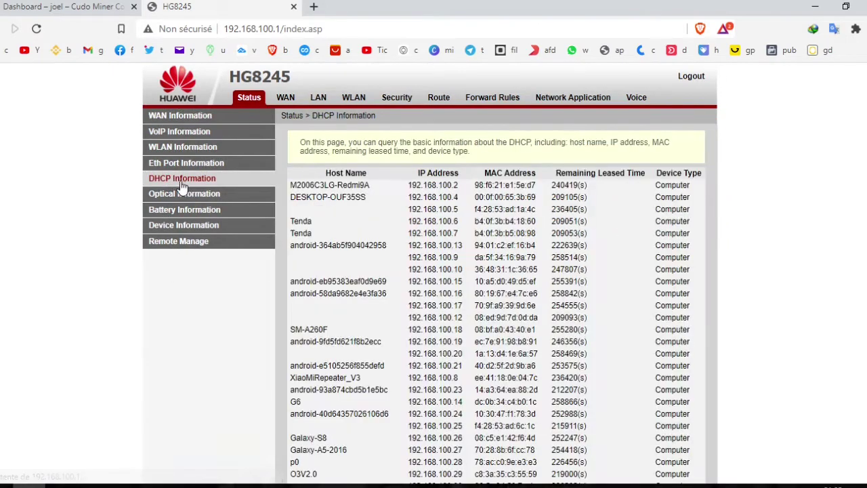
scroll(468, 234, "down", 5)
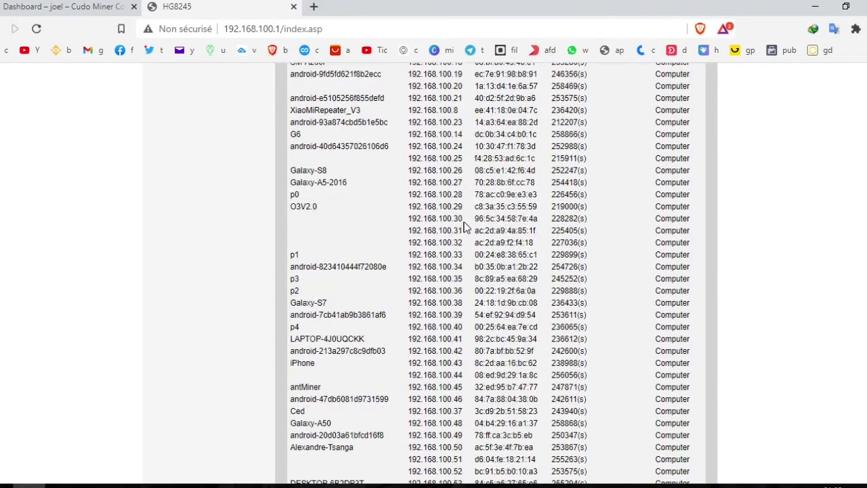
scroll(425, 304, "up", 3)
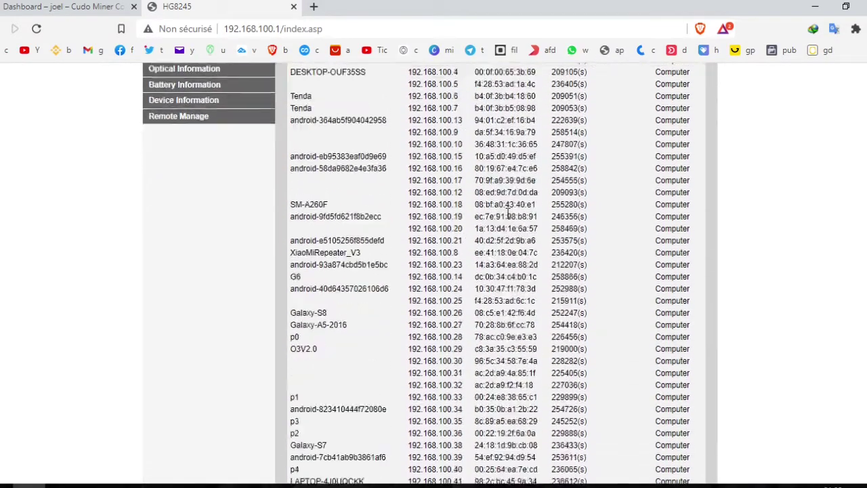
scroll(460, 258, "down", 3)
scroll(488, 202, "up", 3)
scroll(493, 251, "down", 3)
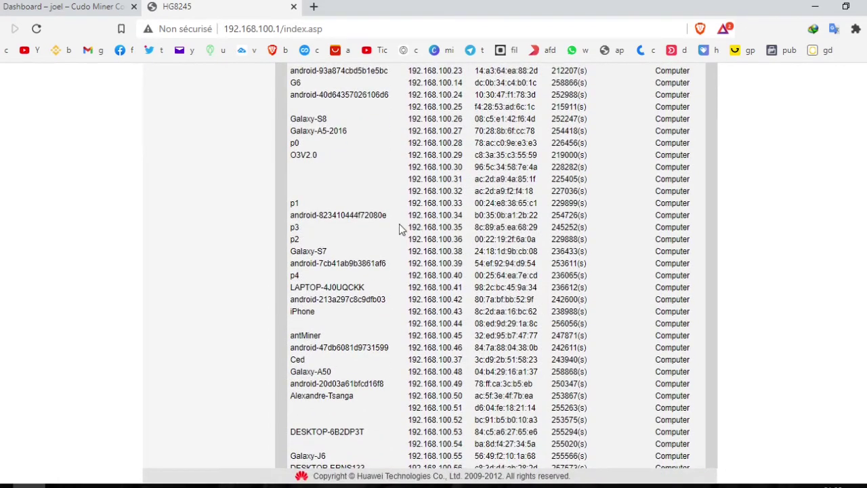
scroll(393, 217, "up", 1)
scroll(322, 347, "down", 1)
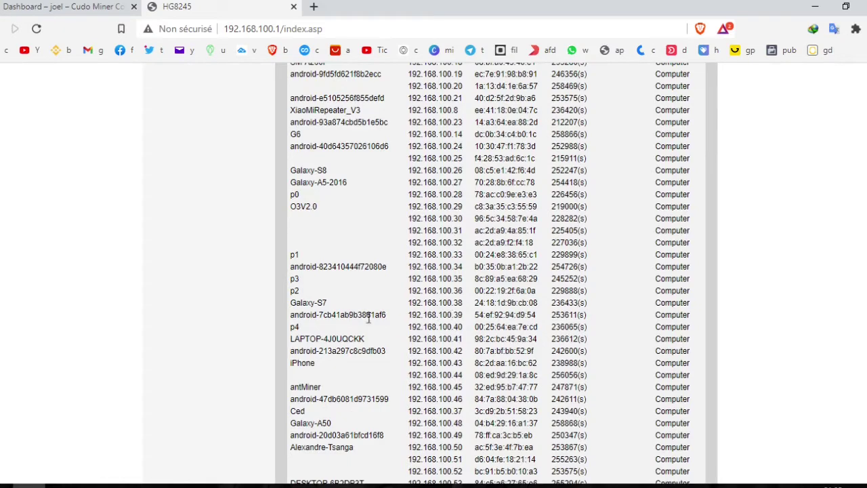
scroll(399, 345, "down", 1)
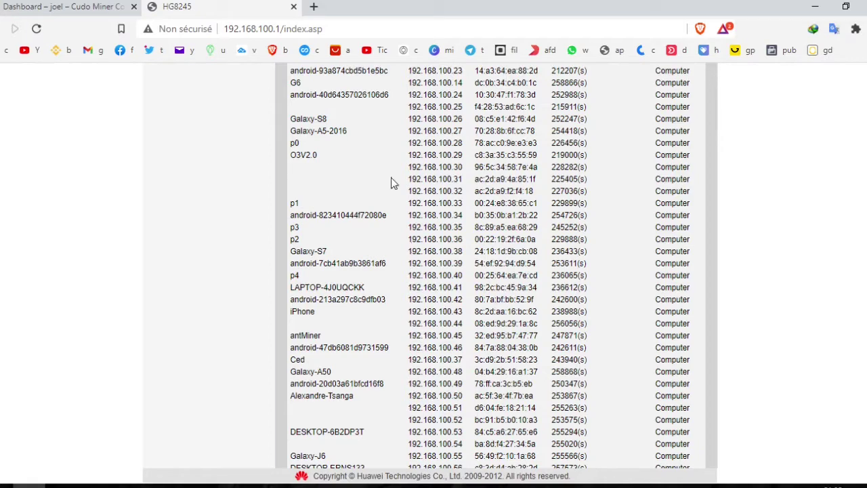
Step: Open 192.168.100.45 in a new tab and sign in with the miner's login credentials
left_click(314, 8)
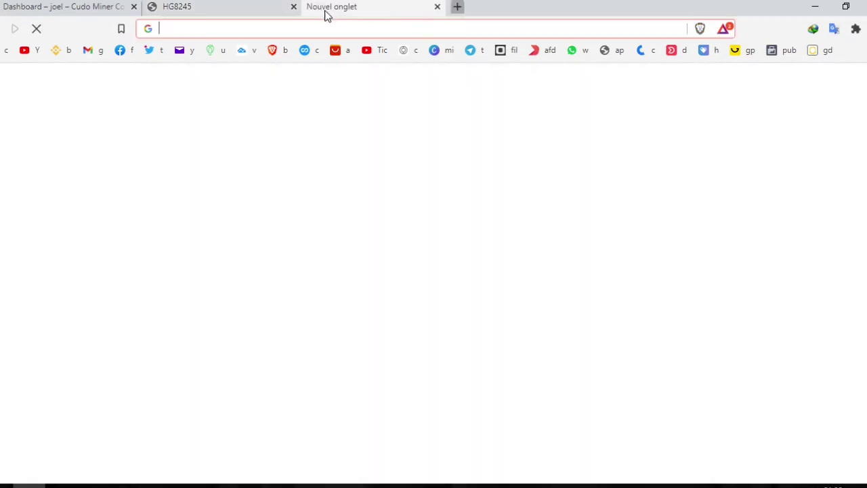
type("192.168")
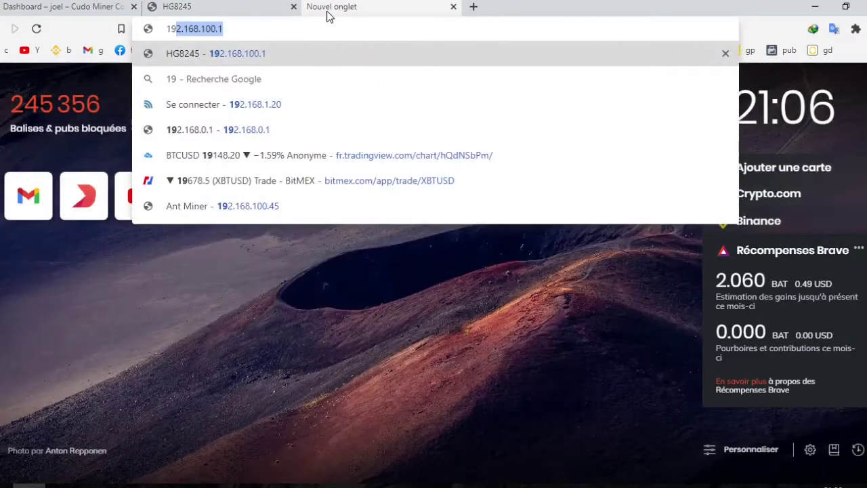
type(".100.45")
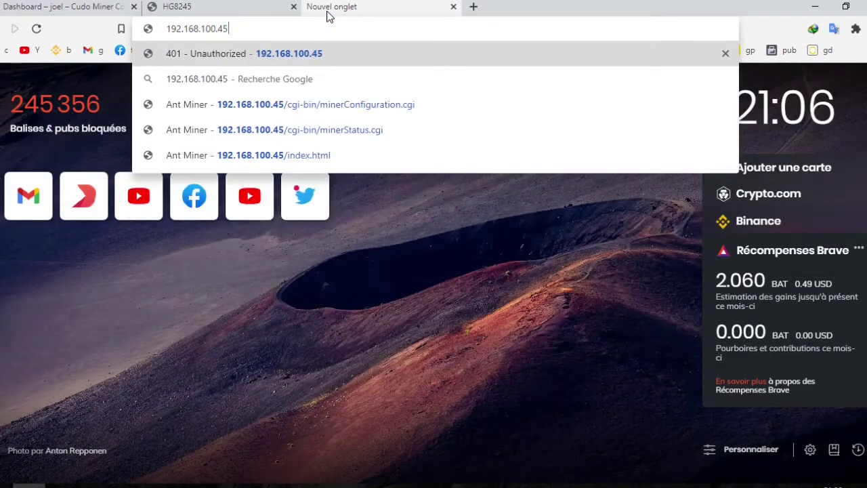
key("Return")
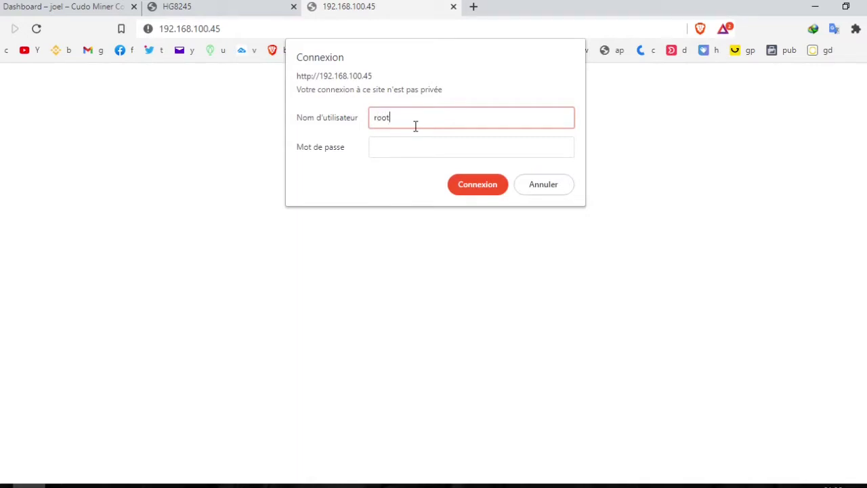
left_click(378, 153)
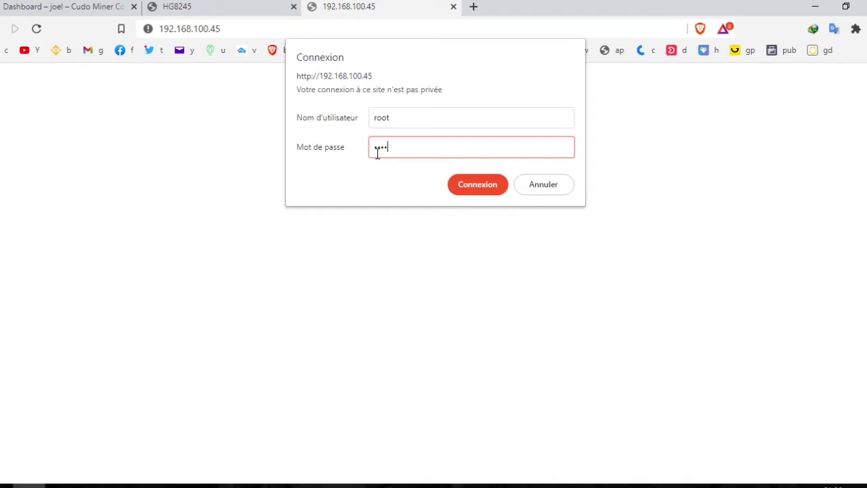
type("root")
key("Return")
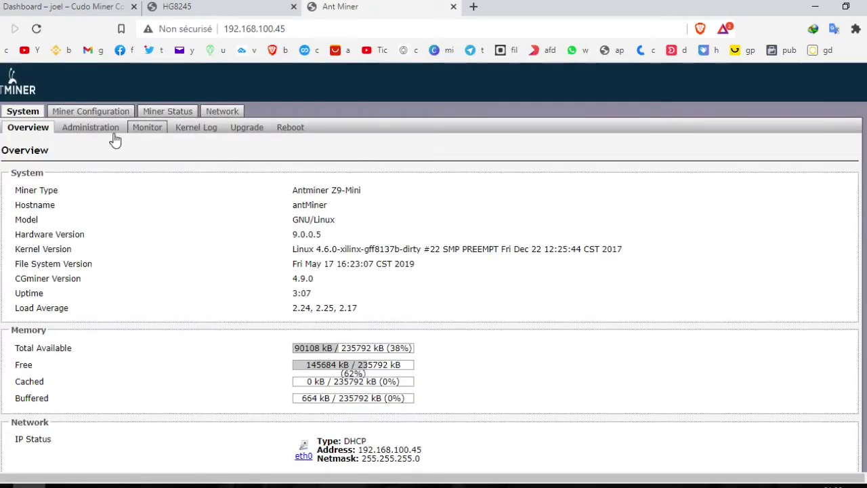
Step: Show Miner Configuration's General Settings, with three f2pool pools and the fan at 65%
scroll(217, 280, "down", 1)
scroll(217, 280, "up", 1)
left_click(69, 116)
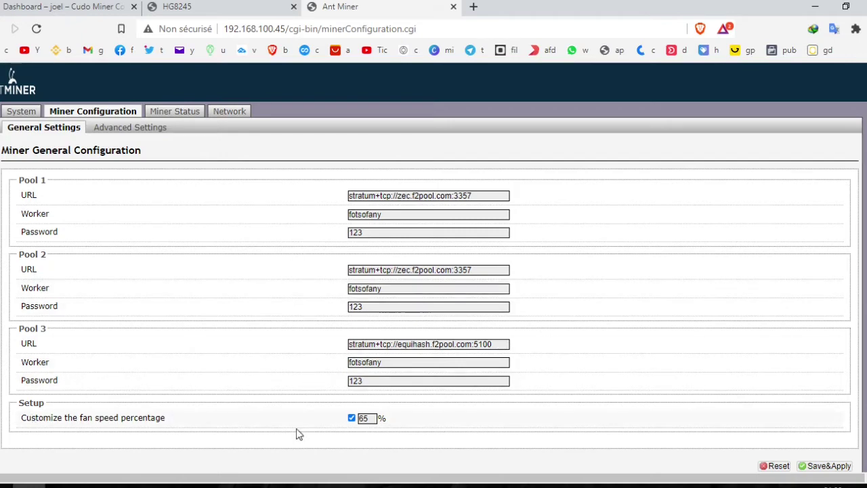
left_click(364, 420)
Step: Log in to the Cudo Miner console via email sign-in, pasting the account e-mail
left_click(61, 485)
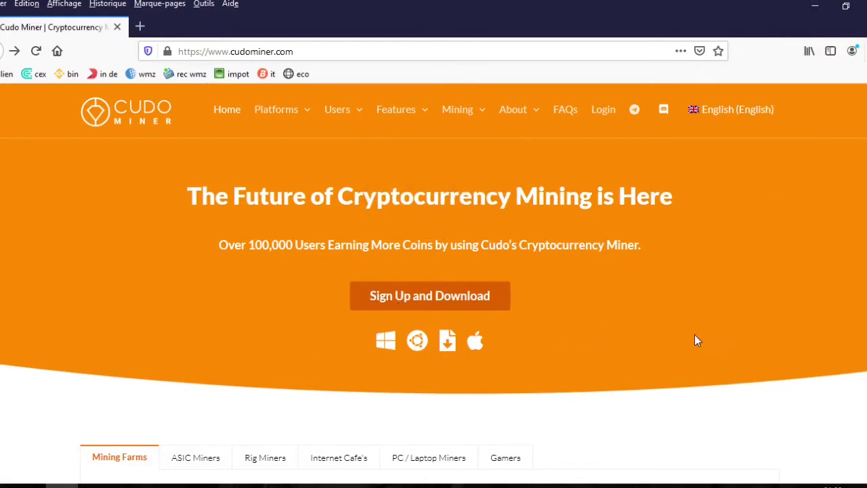
left_click(417, 304)
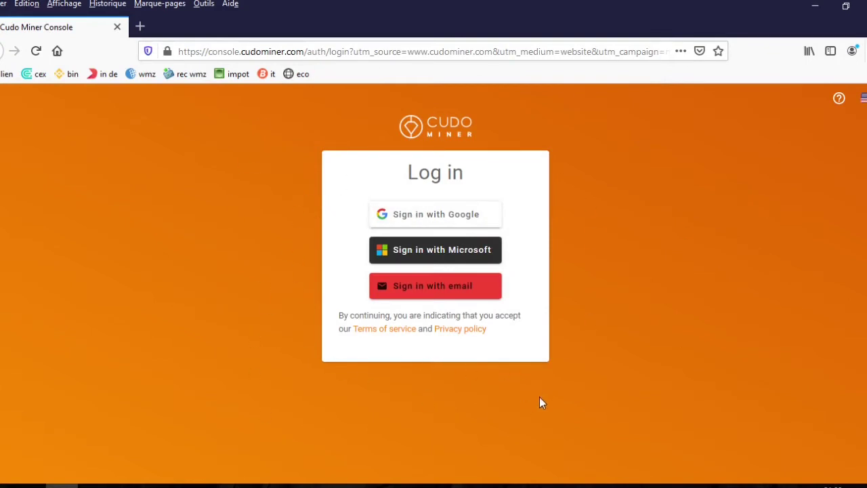
left_click(424, 291)
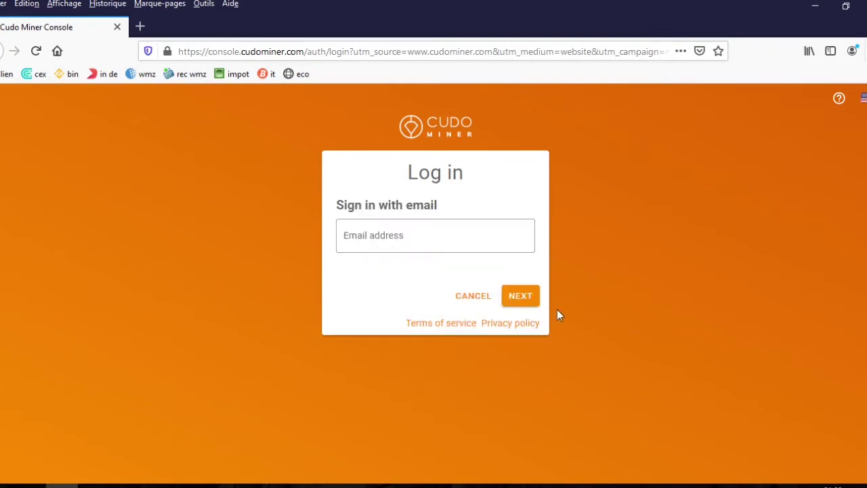
left_click(383, 237)
key("ctrl+v")
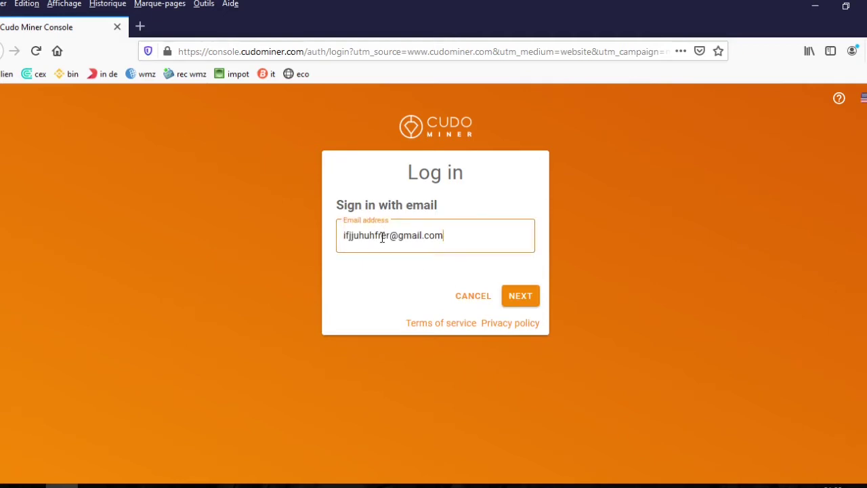
left_click(516, 305)
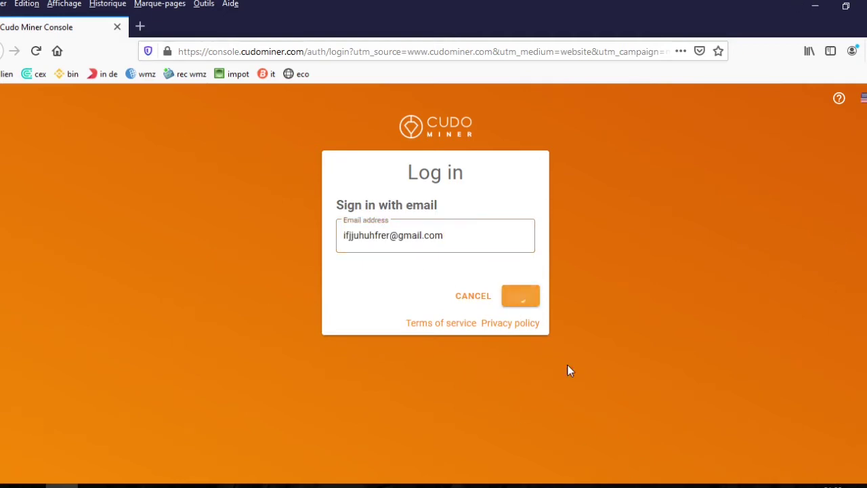
left_click(379, 291)
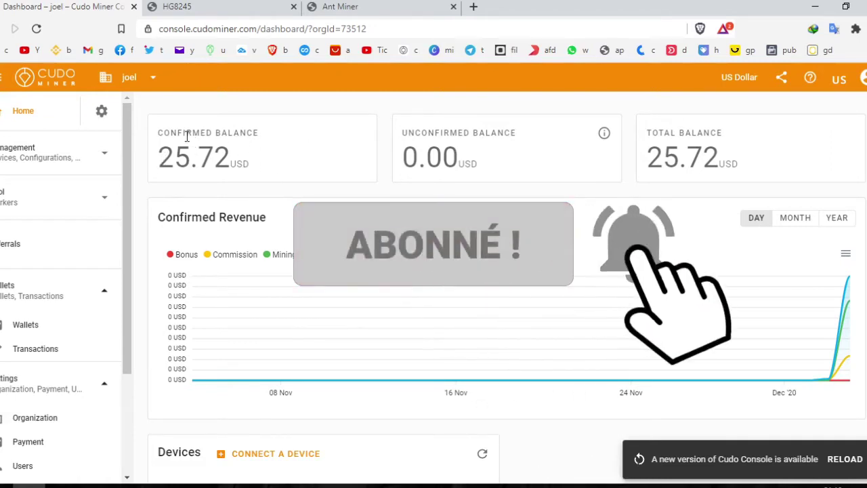
Step: Start CONNECT A DEVICE from the dashboard's Devices section
scroll(212, 126, "down", 1)
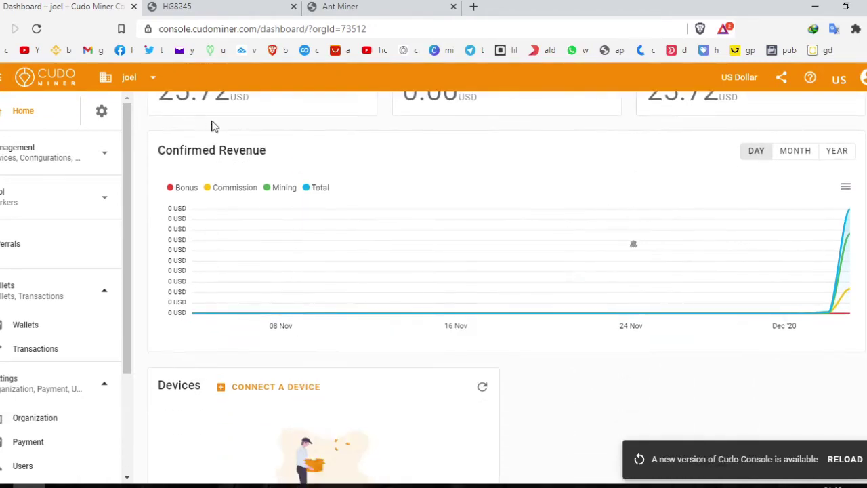
scroll(230, 153, "down", 2)
scroll(258, 271, "up", 3)
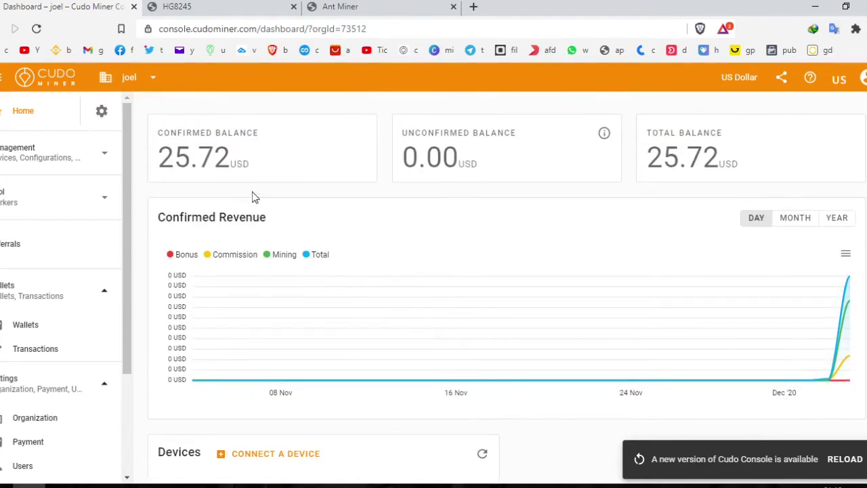
scroll(257, 250, "down", 3)
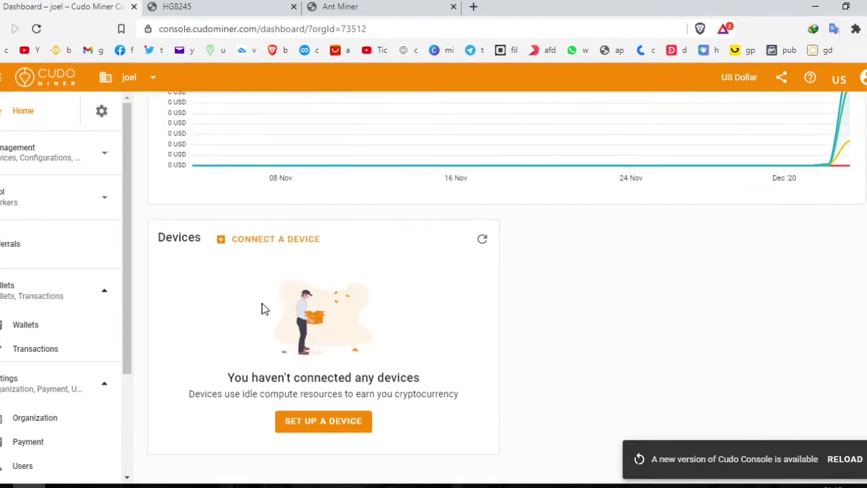
left_click(241, 246)
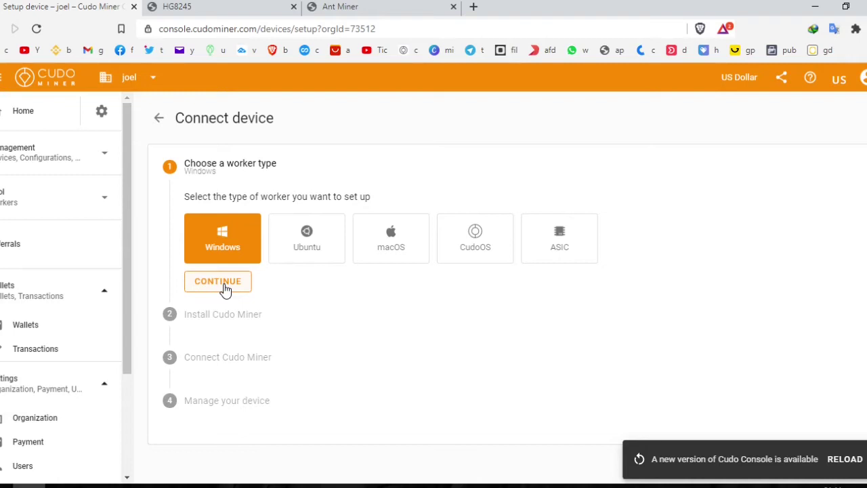
Step: Look through the Ubuntu, macOS and CudoOS worker types, then pick ASIC and continue to Connect ASIC
left_click(322, 248)
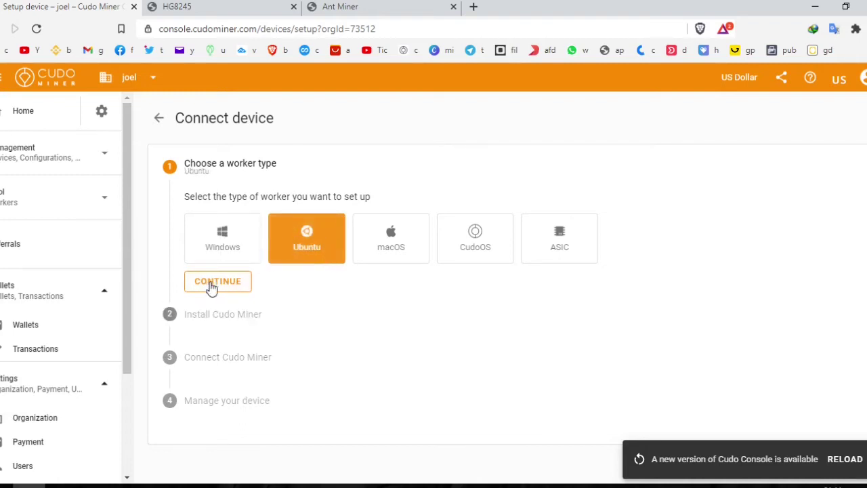
left_click(398, 252)
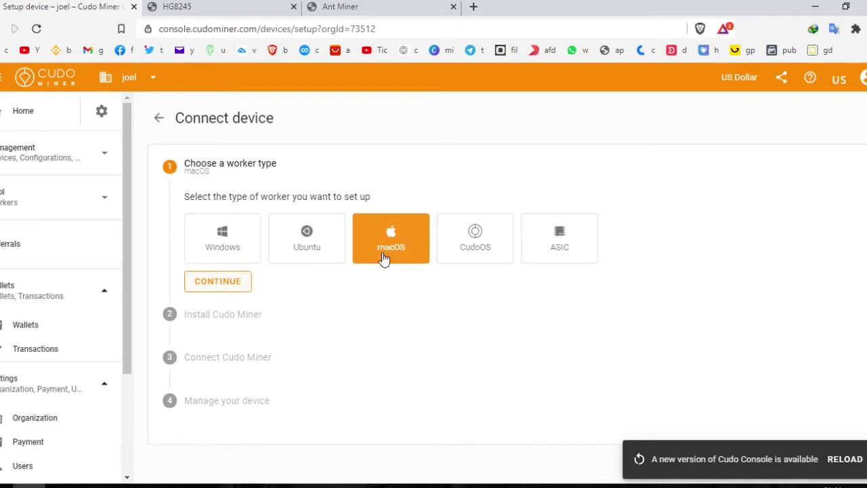
left_click(468, 269)
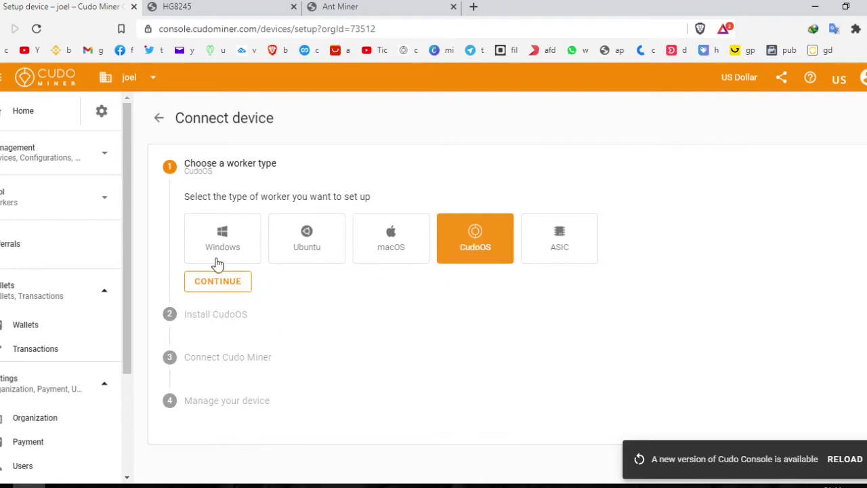
left_click(566, 246)
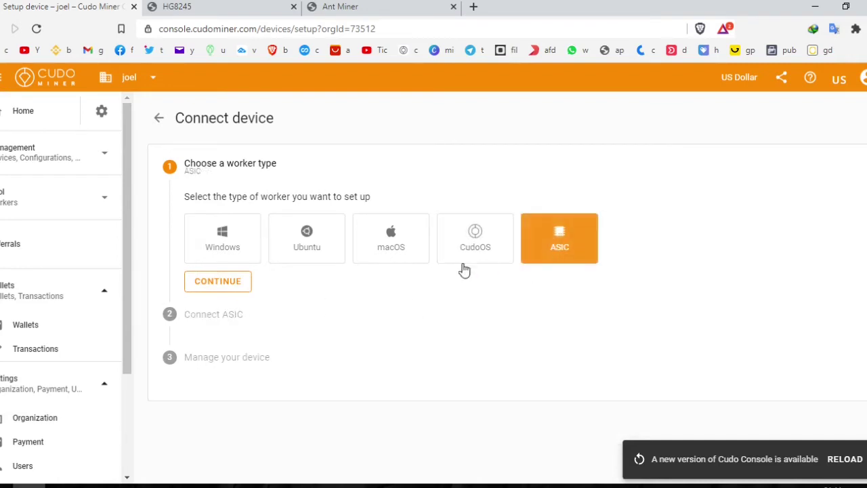
left_click(221, 289)
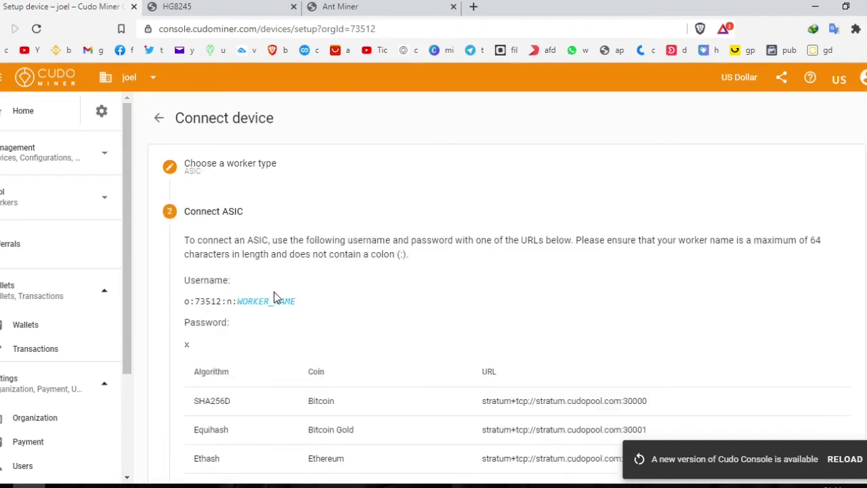
scroll(277, 300, "down", 3)
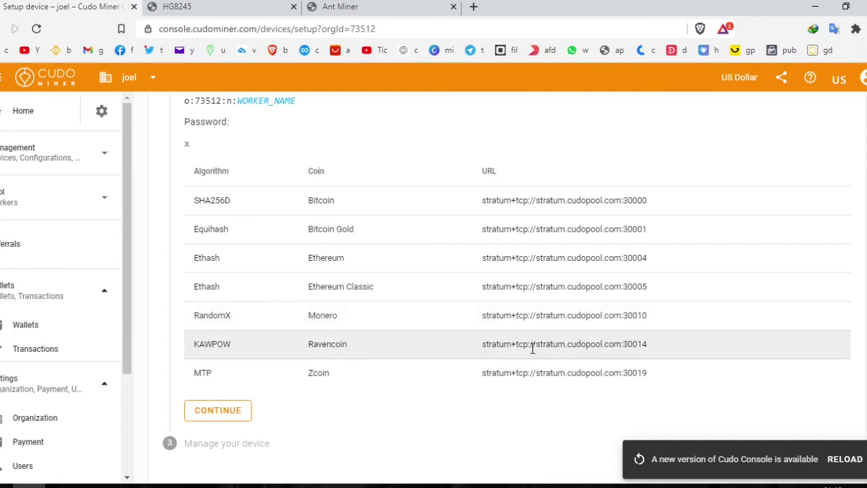
scroll(202, 439, "up", 1)
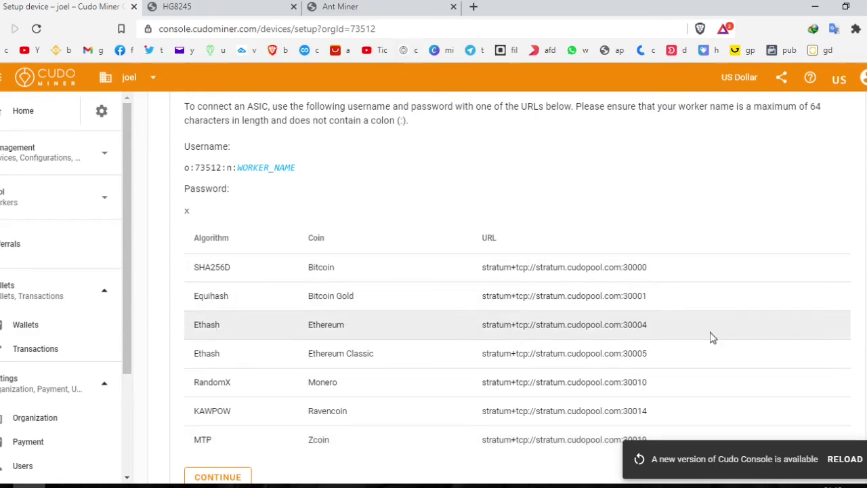
Step: Replace the Pool 1 URL with the Bitcoin Gold URL stratum+tcp://stratum.cudopool.com:30001
left_click_drag(666, 304, 481, 296)
key("ctrl+c")
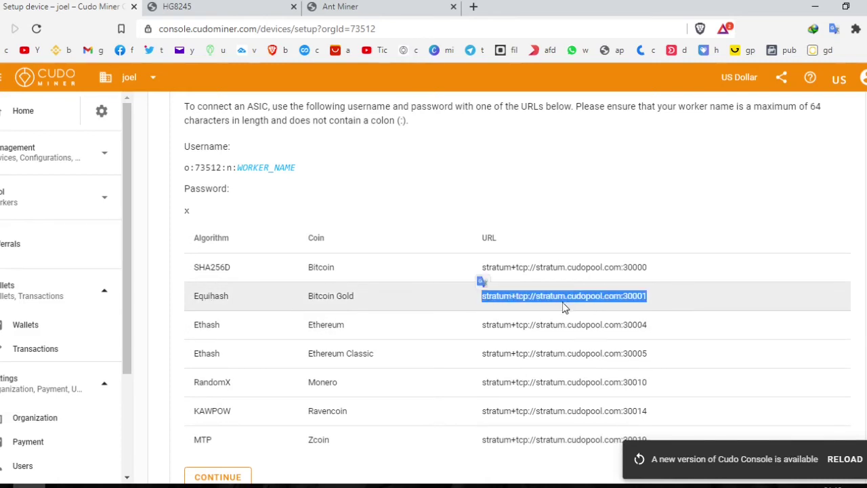
left_click(380, 8)
left_click_drag(481, 196, 298, 202)
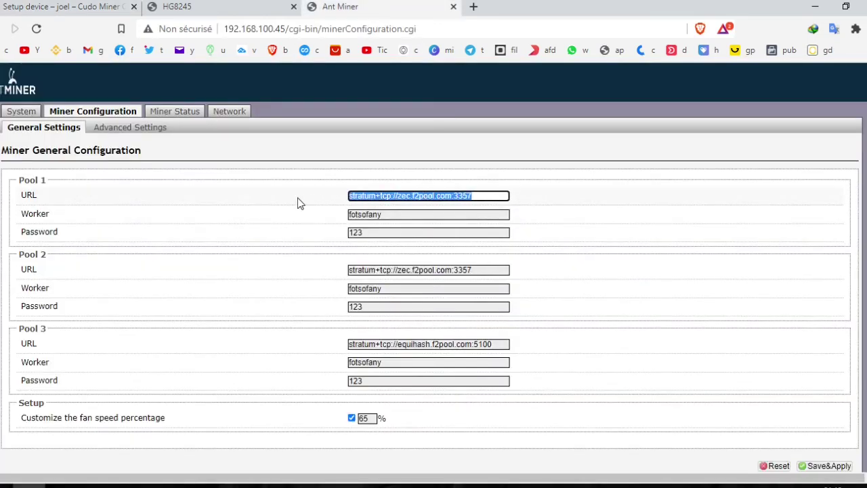
key("ctrl+v")
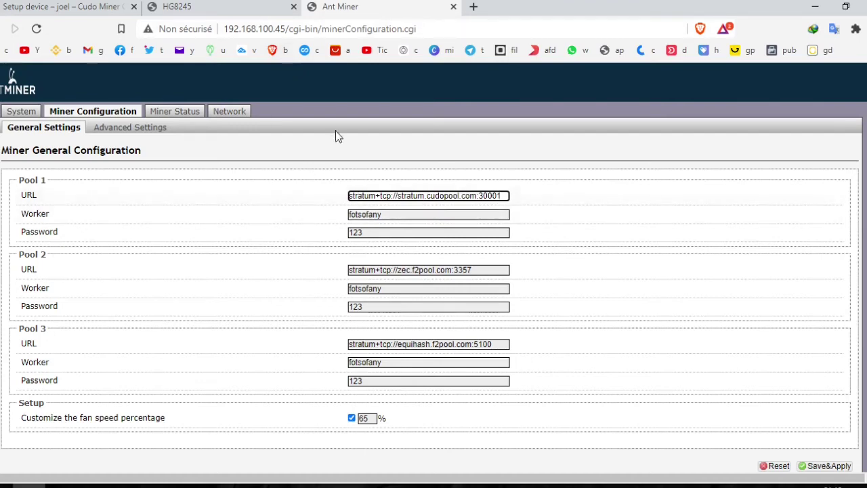
Step: Set the Pool 1 worker to the Cudo account's username prefix
left_click(251, 6)
left_click(37, 7)
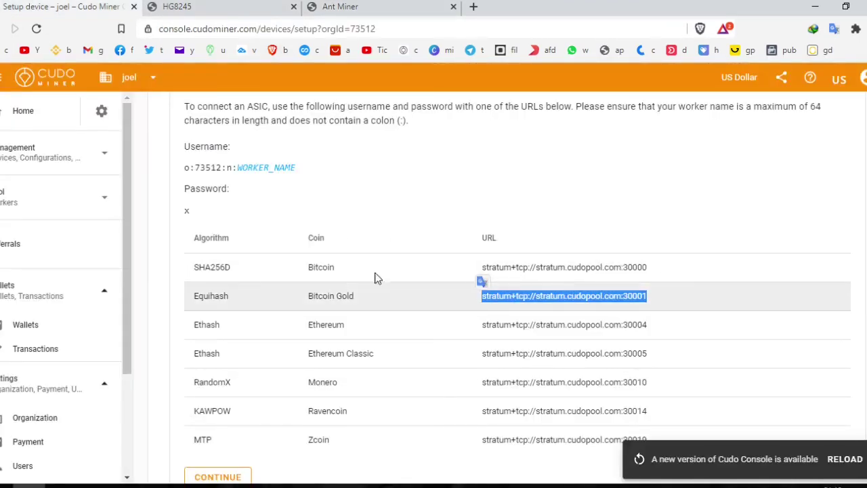
scroll(199, 251, "up", 1)
left_click_drag(185, 238, 233, 233)
key("ctrl+c")
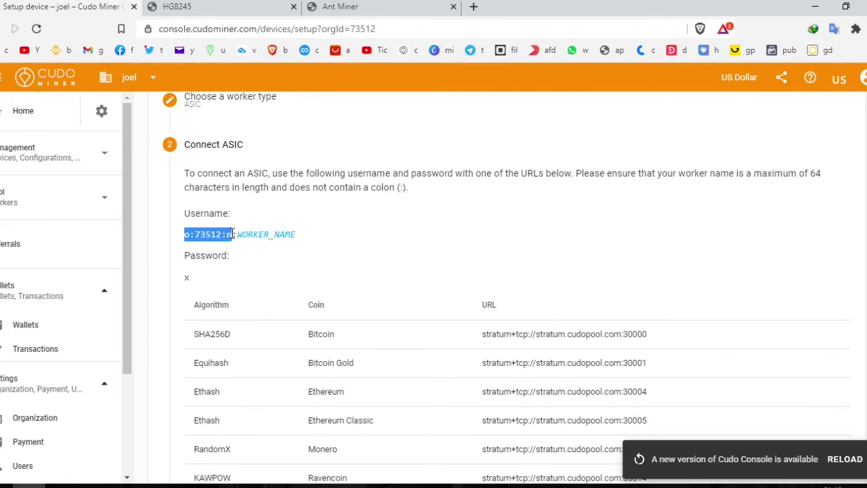
left_click(340, 7)
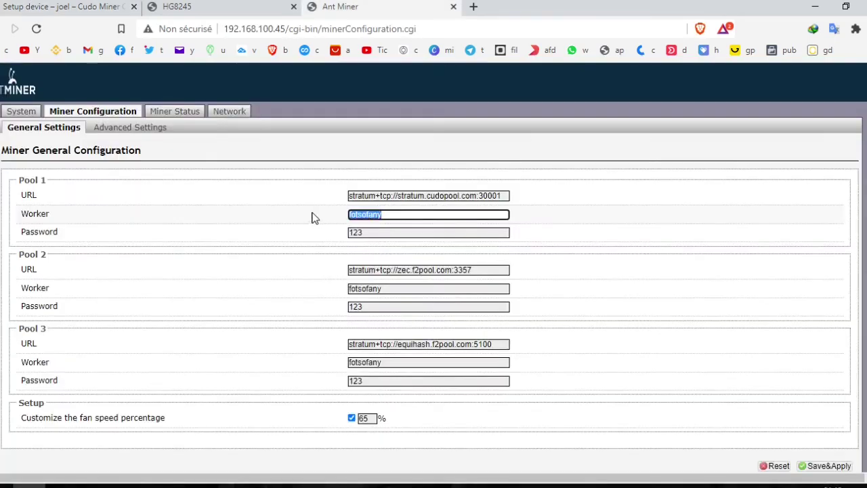
key("ctrl+v")
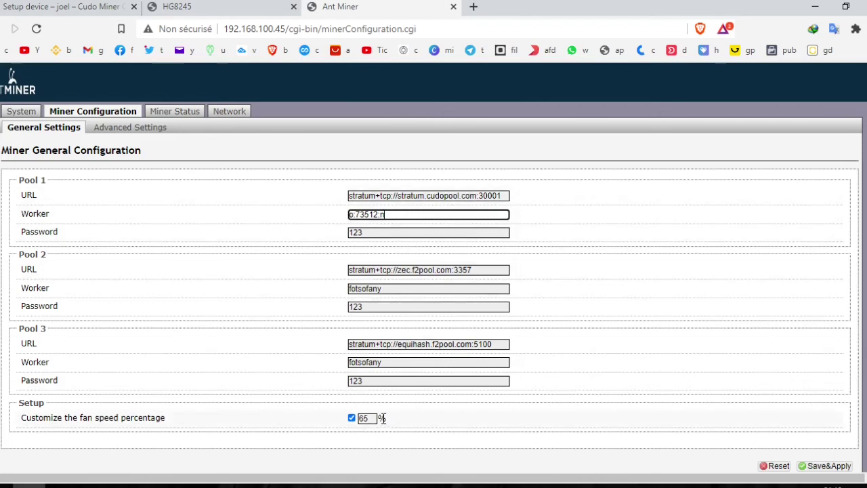
Step: Cross-check Pool 1 against the Cudo setup page, then return to the Cudo dashboard
scroll(380, 419, "down", 1)
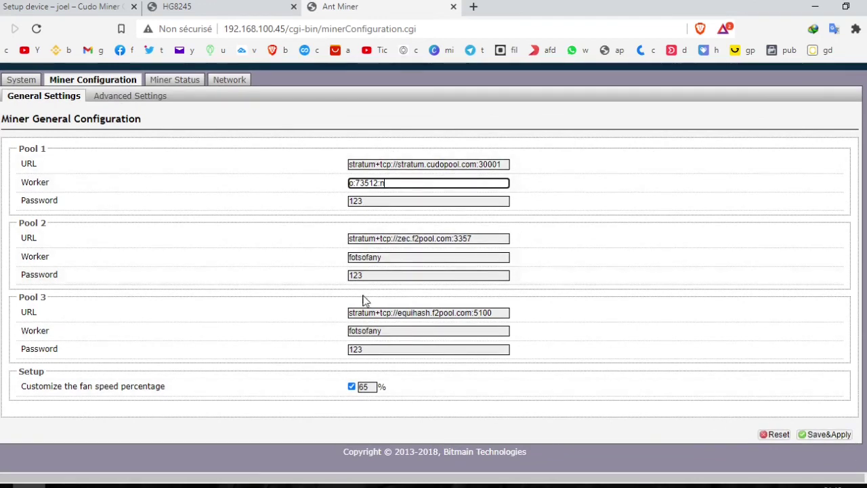
left_click(81, 6)
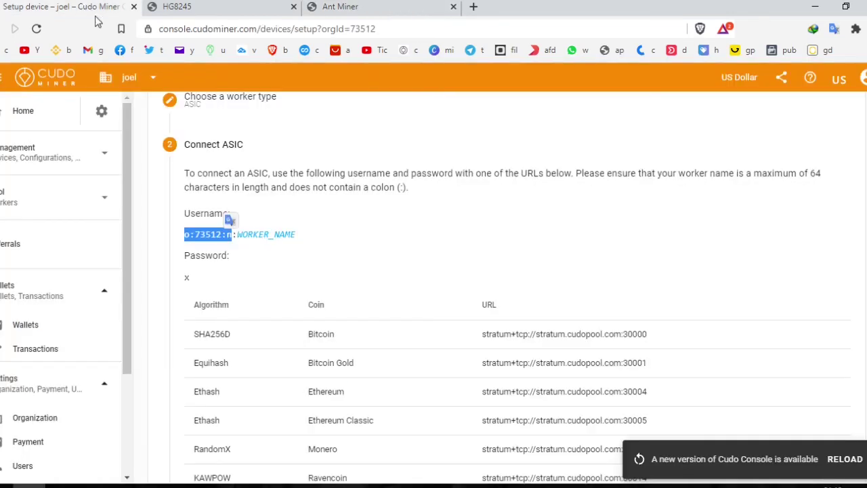
scroll(255, 292, "up", 1)
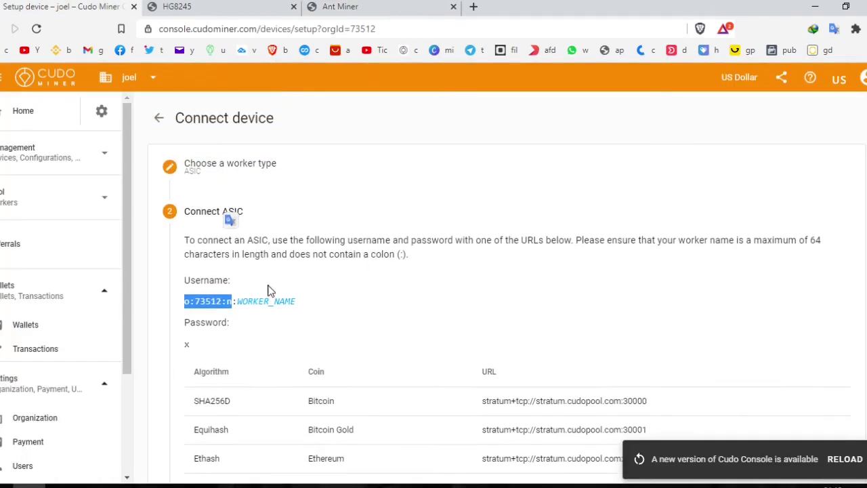
left_click(381, 5)
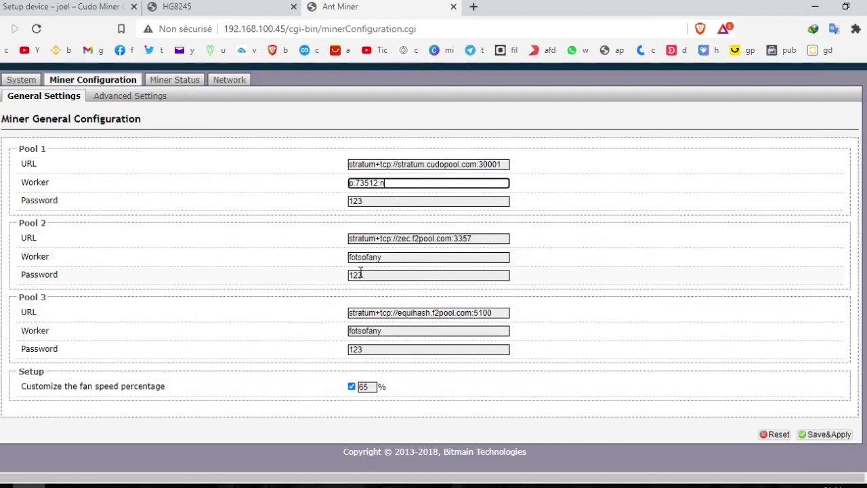
scroll(333, 252, "up", 1)
key("ctrl+Tab")
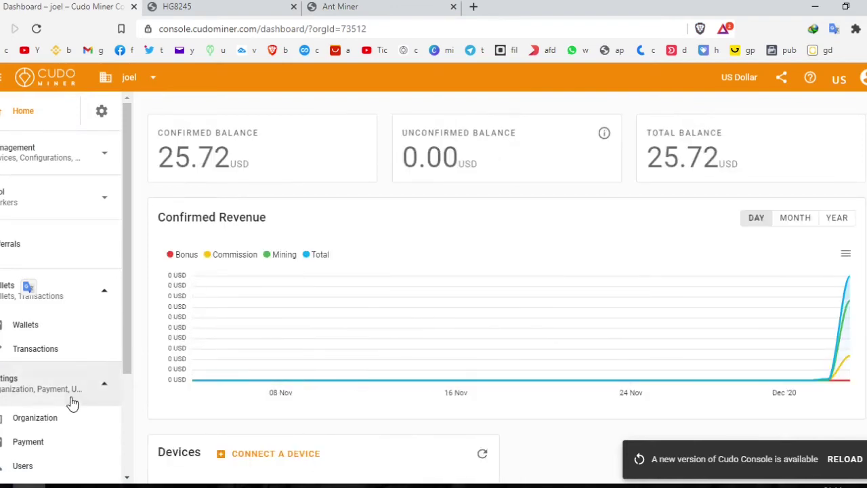
Step: Check Payment settings (US Dollar display coin, Ethereum payment coin), then view the Wallets balances
scroll(60, 377, "down", 1)
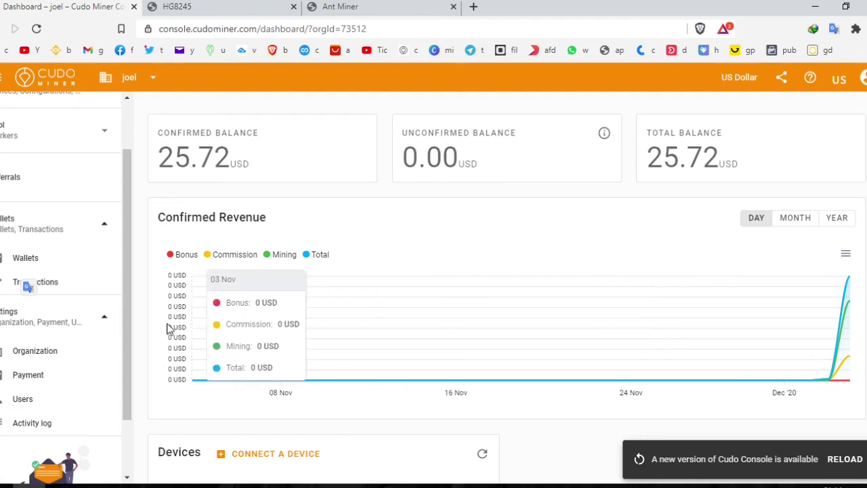
scroll(111, 349, "up", 1)
scroll(61, 359, "down", 2)
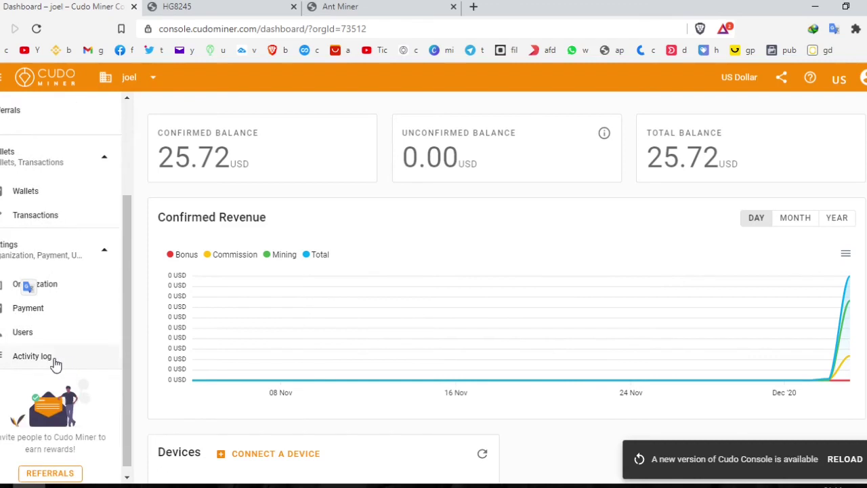
left_click(29, 313)
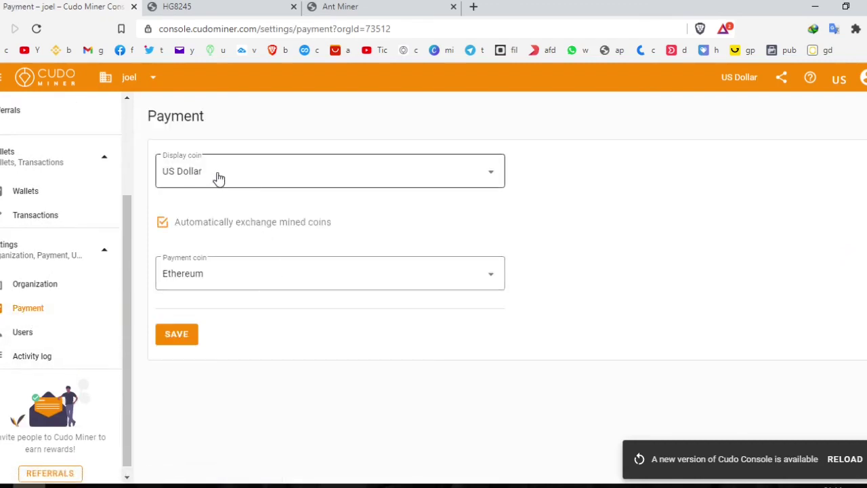
left_click(216, 178)
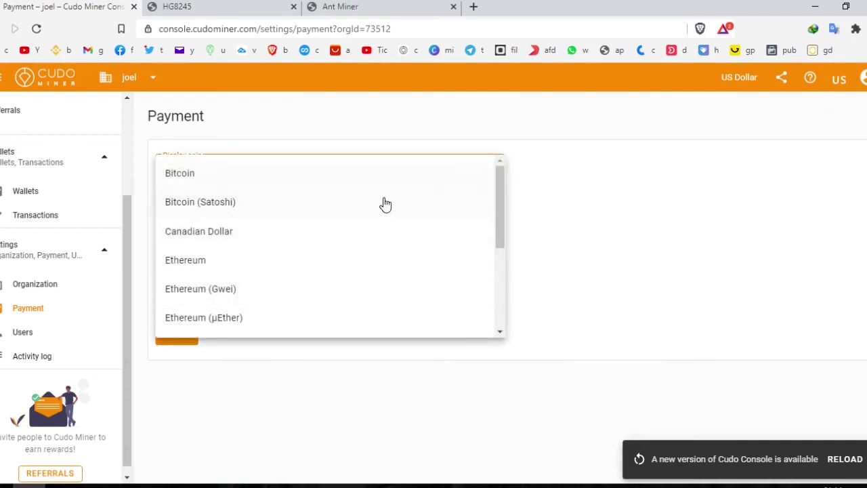
left_click(589, 224)
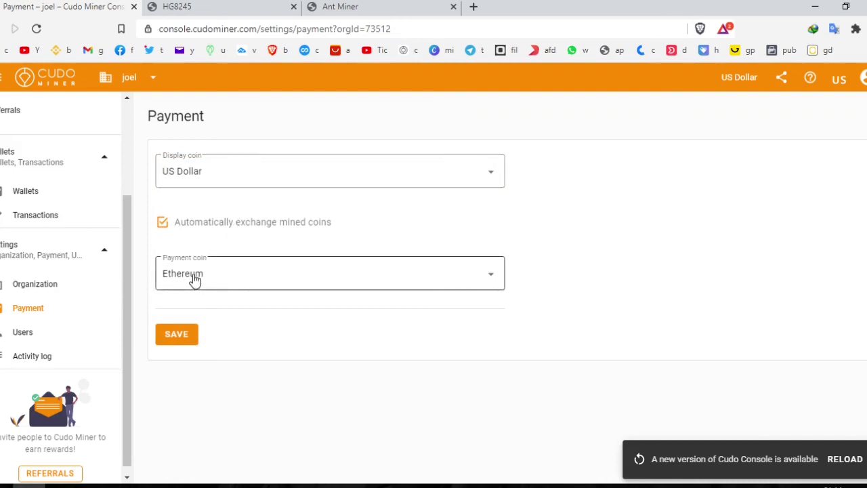
left_click(194, 280)
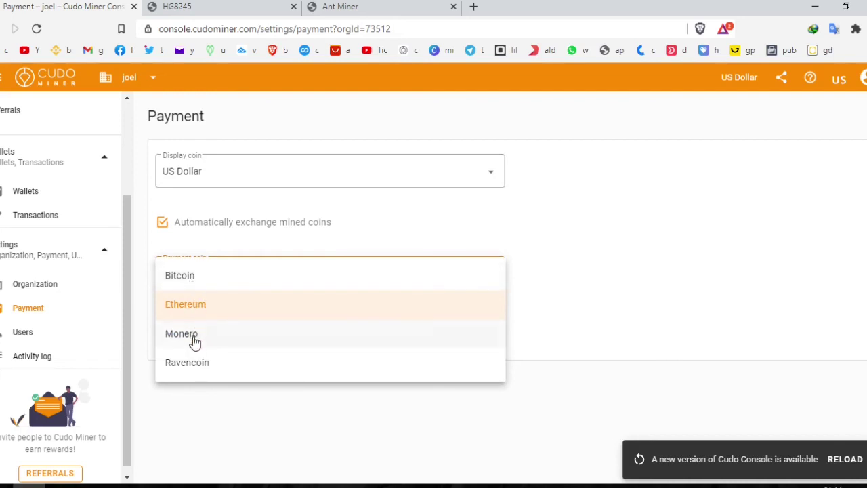
left_click(416, 315)
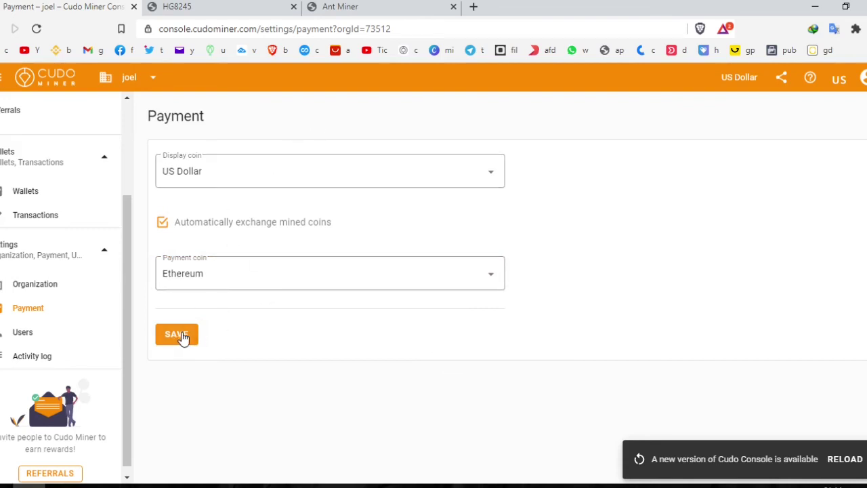
left_click(28, 198)
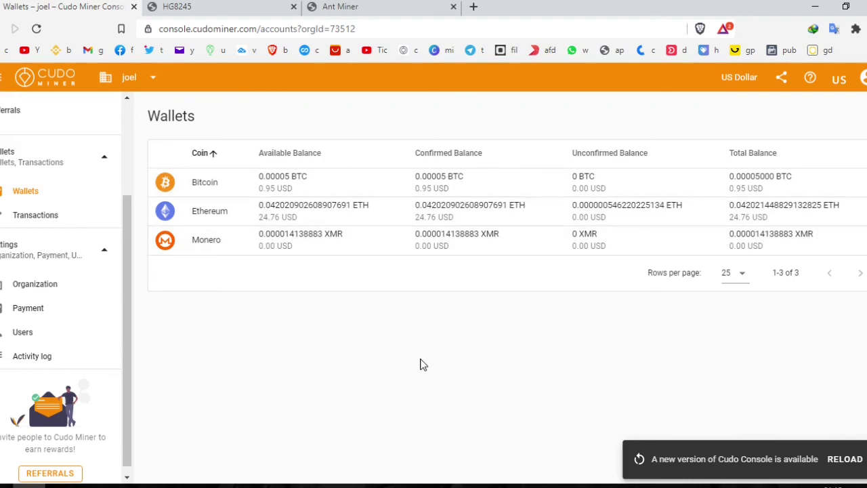
Step: Close the Ant Miner tab, then go from the Cudo Wallets page to Home
left_click(382, 6)
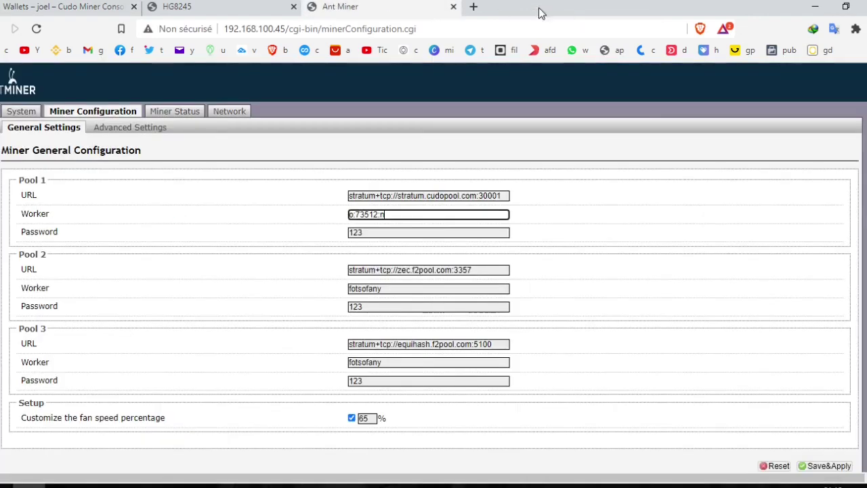
left_click(454, 6)
left_click(71, 8)
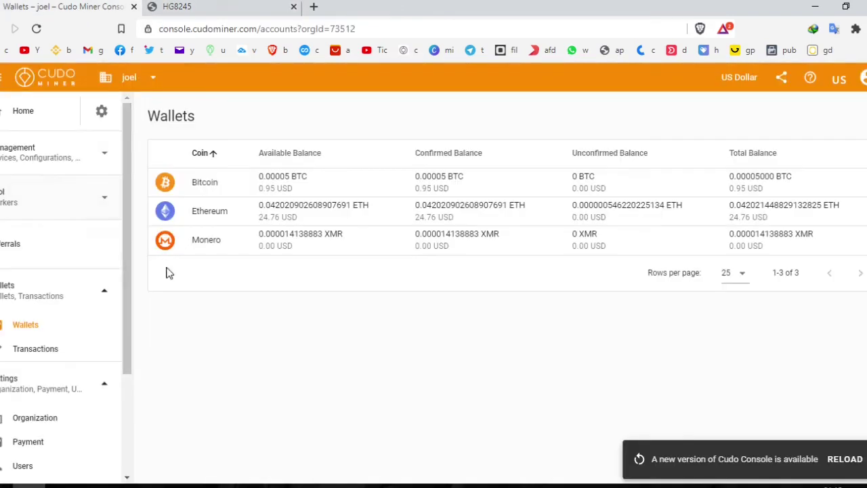
left_click(20, 113)
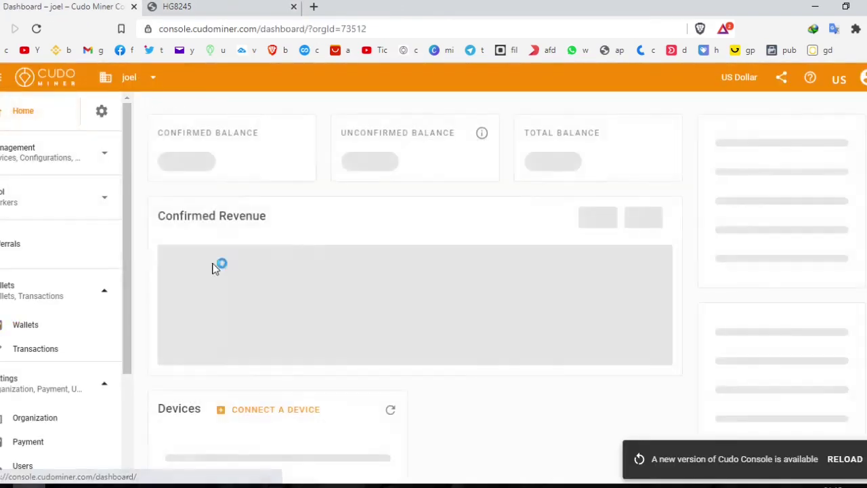